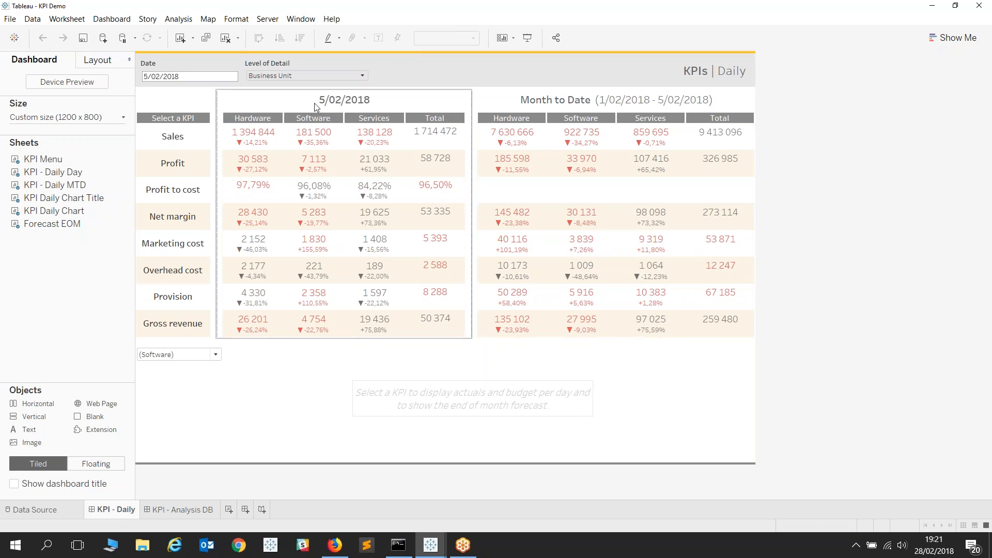
# Select the Sales KPI and examine its daily and month-to-date figures, daily chart and end-of-month forecast
pyautogui.moveTo(338, 133)
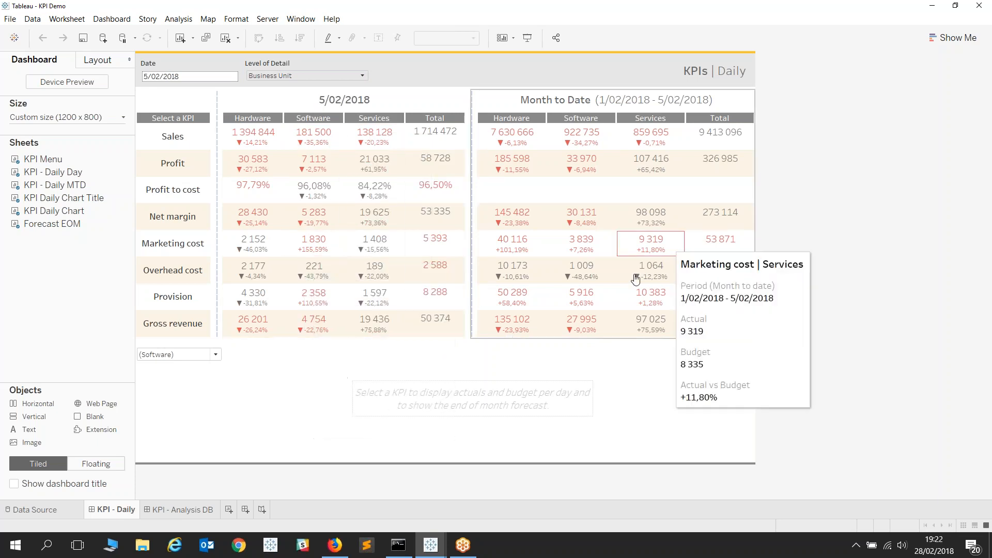
pyautogui.moveTo(570, 171)
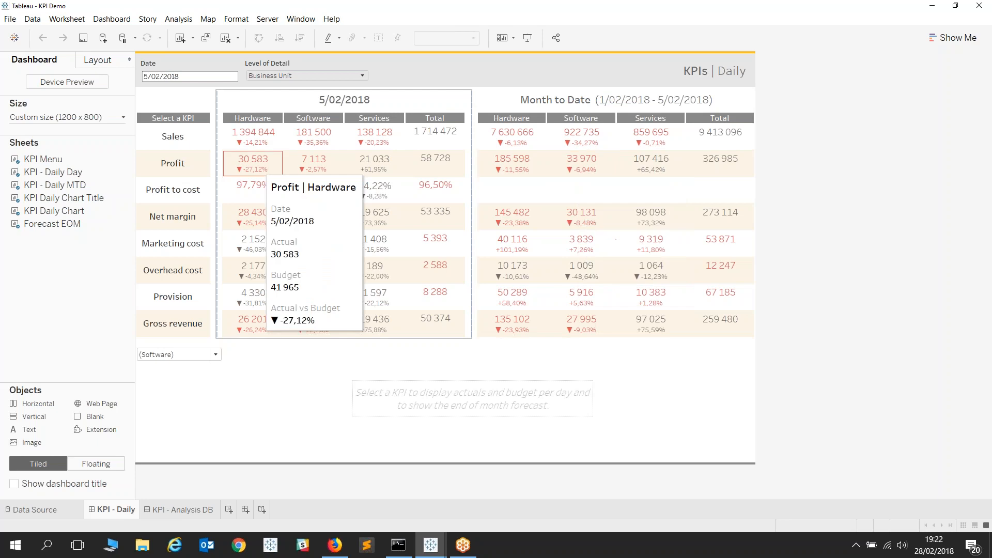
pyautogui.click(172, 137)
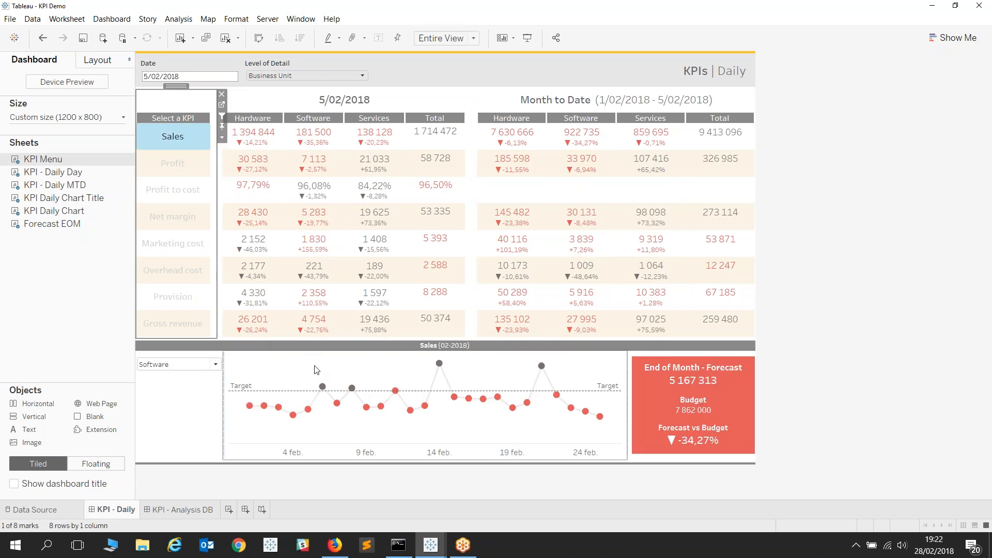
pyautogui.moveTo(308, 410)
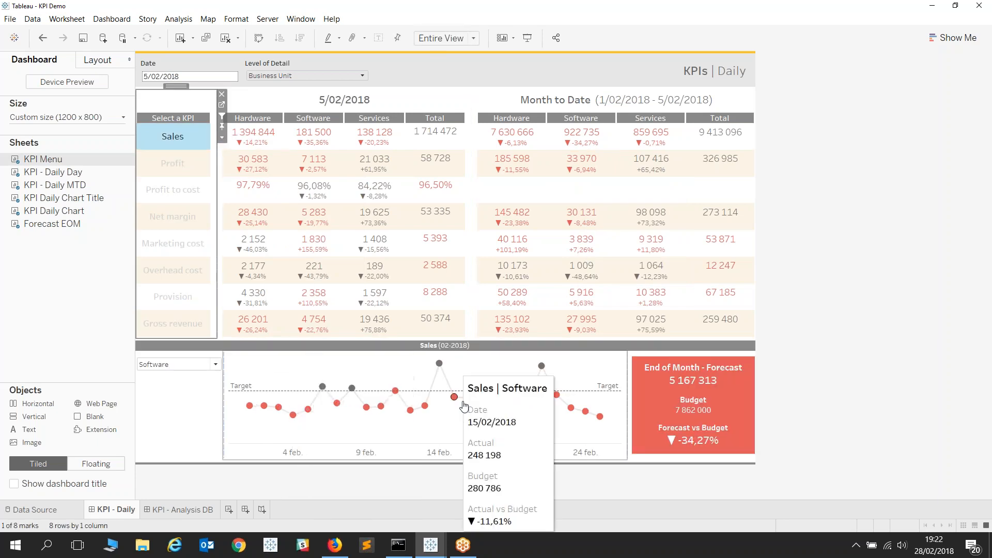
pyautogui.moveTo(540, 370)
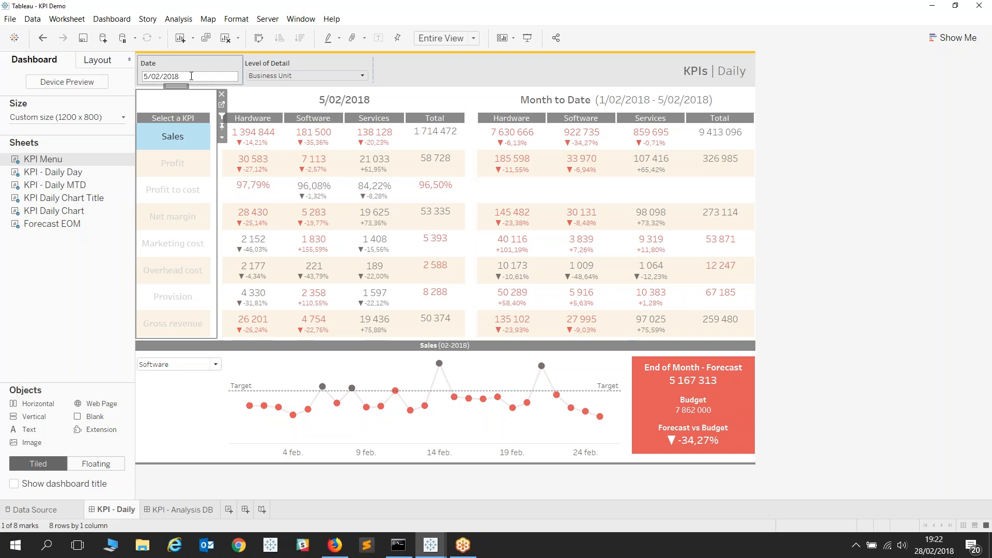
pyautogui.moveTo(329, 216)
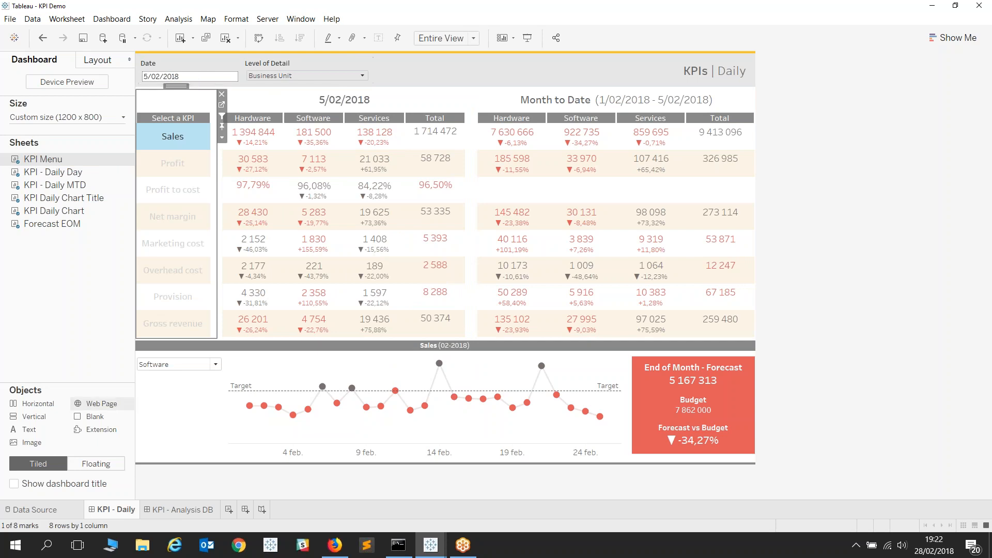
# Add the Date Parameter - Default Values extension as a floating object, shrunk and placed just below the Software selector
pyautogui.click(96, 463)
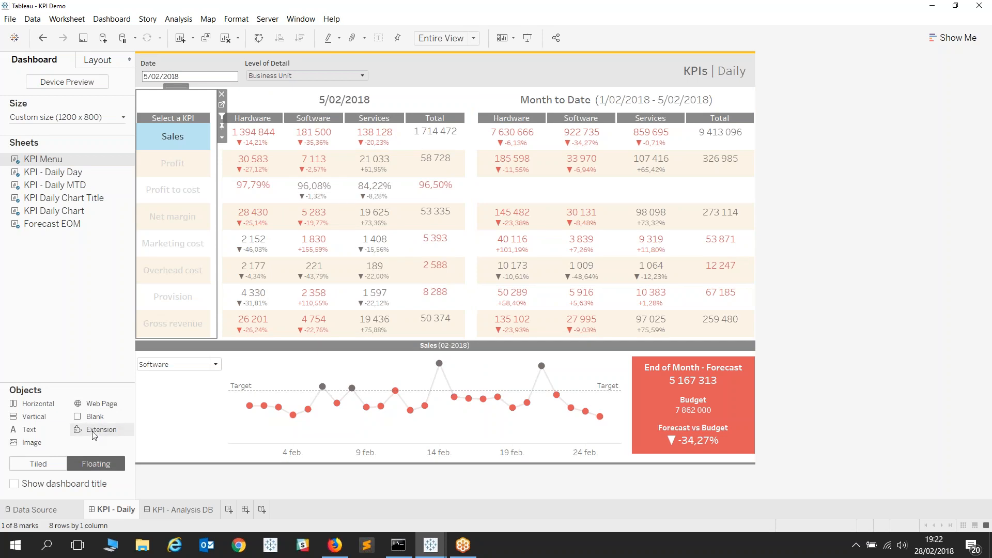
pyautogui.moveTo(95, 435); pyautogui.dragTo(155, 324)
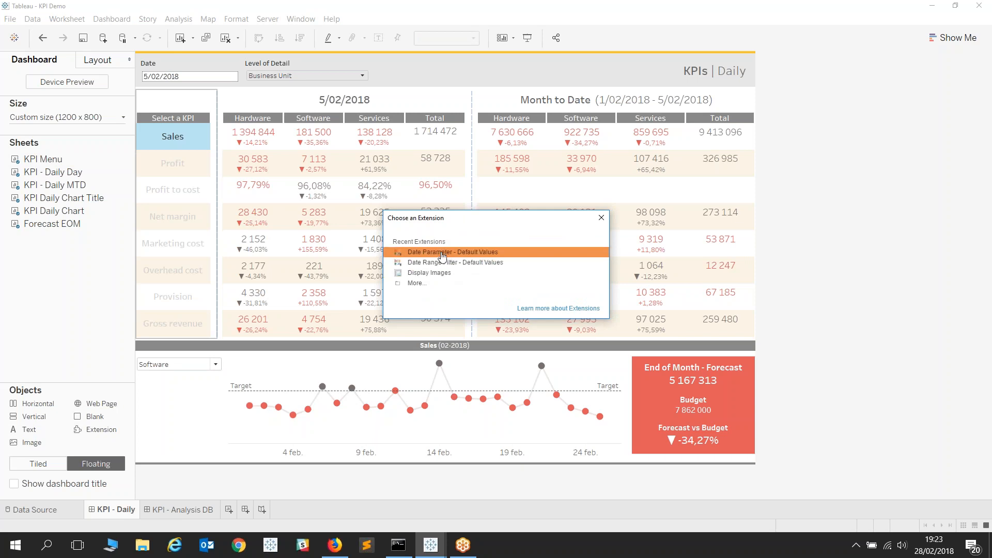
pyautogui.click(473, 253)
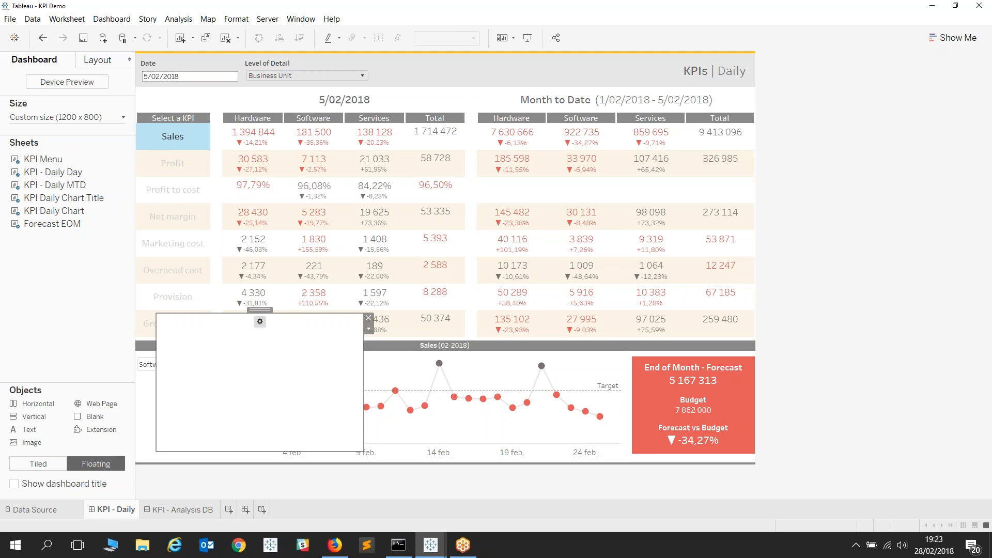
pyautogui.click(195, 325)
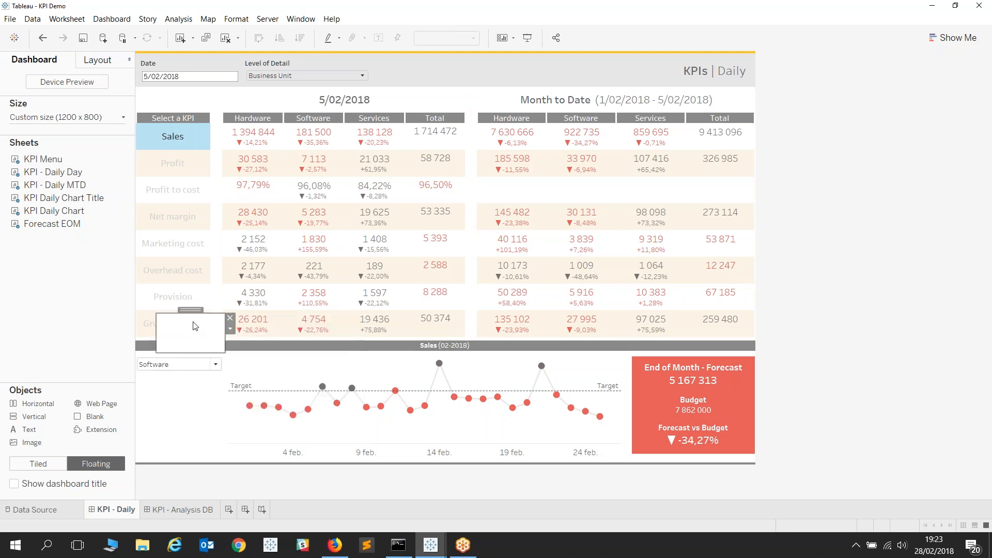
pyautogui.moveTo(189, 309); pyautogui.dragTo(181, 384)
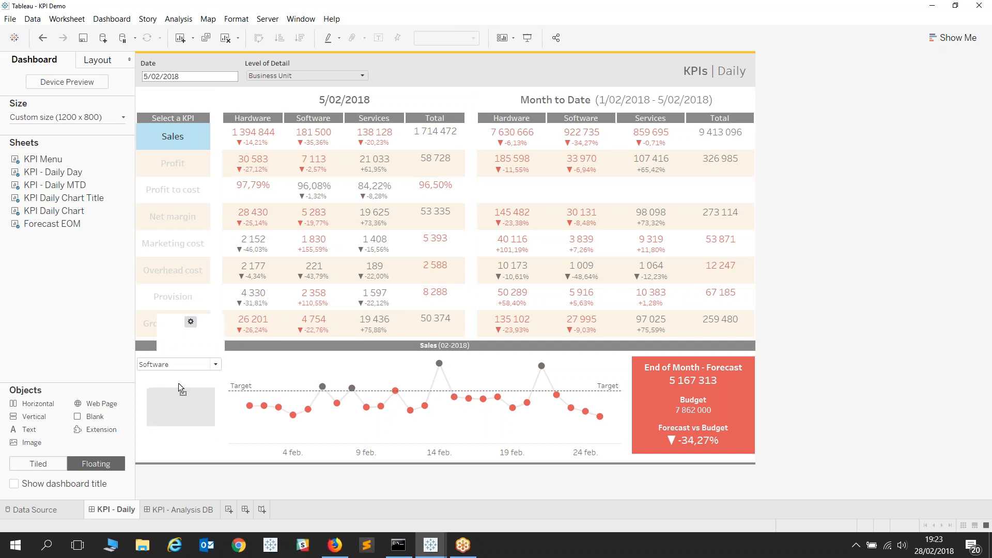
pyautogui.moveTo(163, 419)
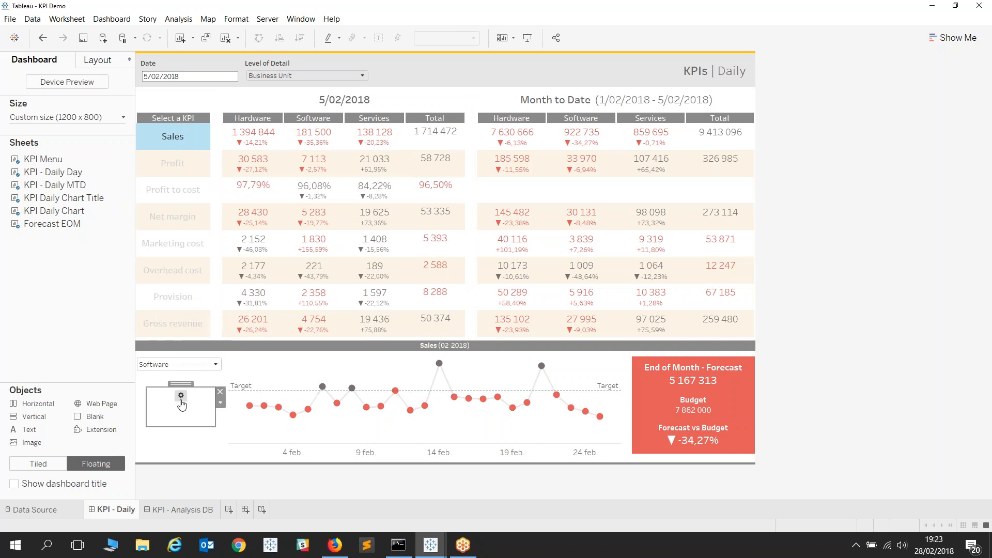
# Configure the extension with () as the default value of the Date parameter
pyautogui.click(181, 395)
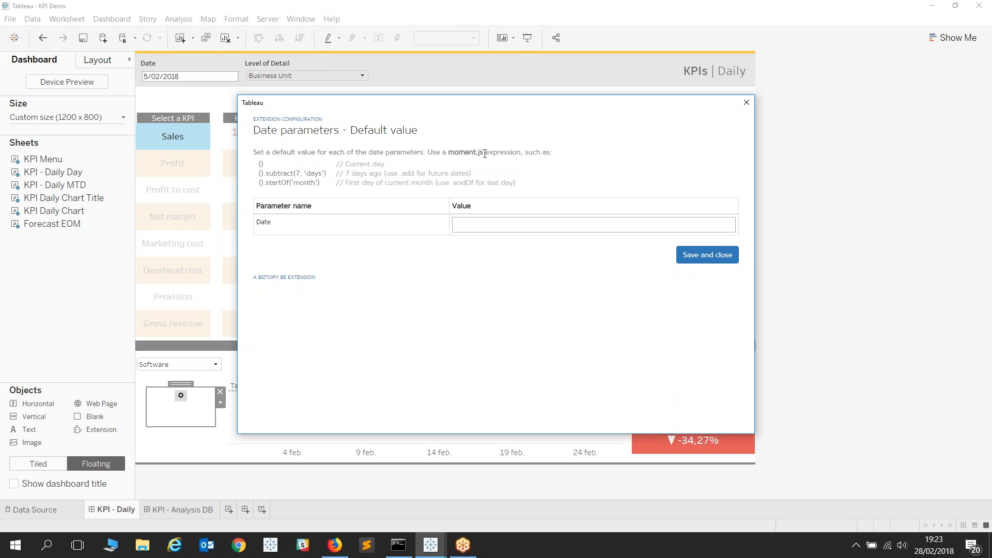
pyautogui.click(466, 225)
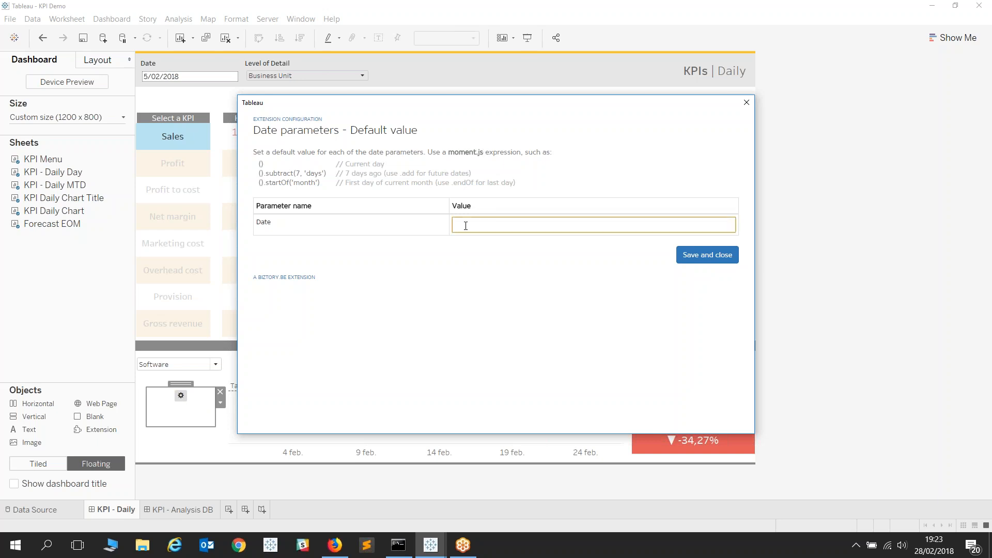
pyautogui.write('()')
# Replace the Date parameter's default value with the example expression ().subtract(7, 'days')
pyautogui.moveTo(326, 173); pyautogui.dragTo(253, 173)
pyautogui.hotkey('ctrl', 'c')
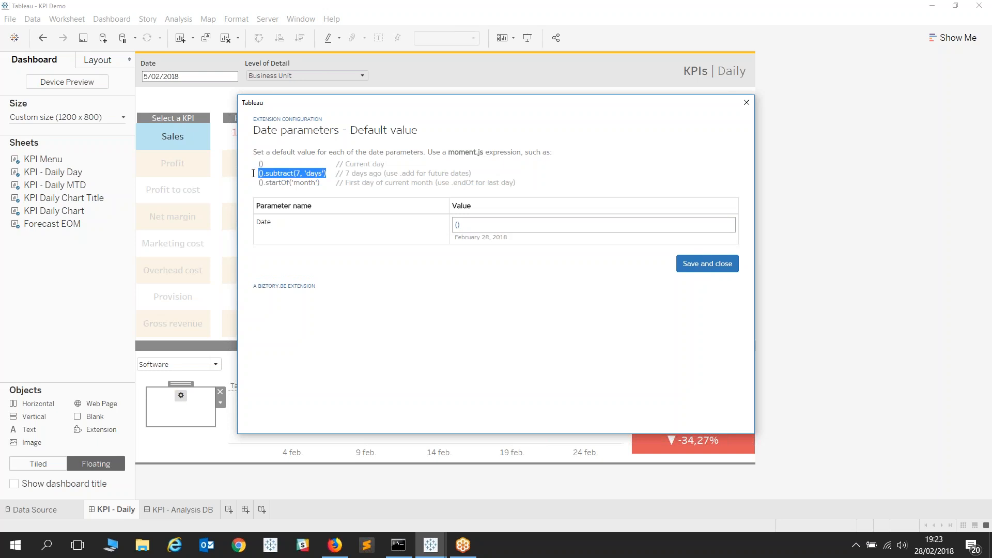
pyautogui.click(482, 226)
pyautogui.hotkey('ctrl', 'a')
pyautogui.hotkey('ctrl', 'v')
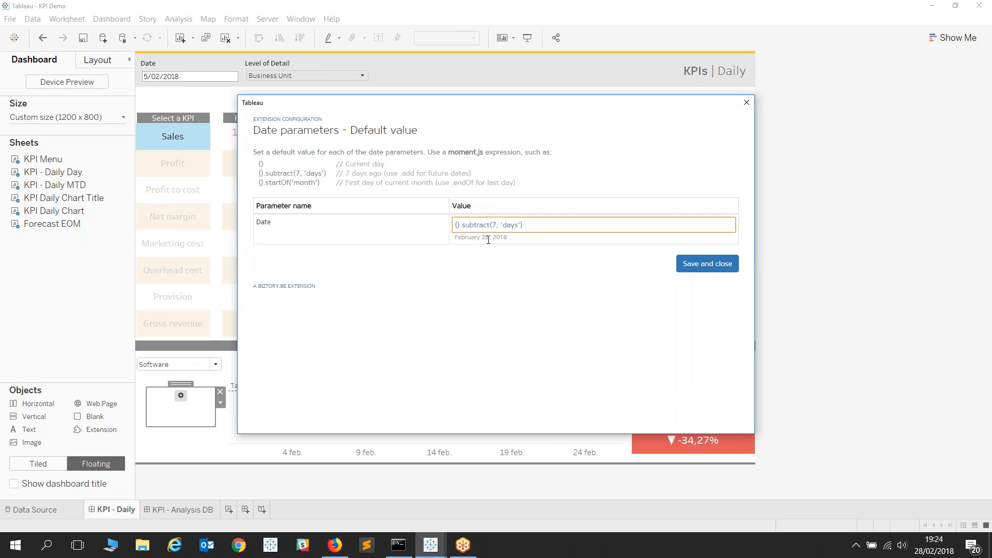
# Try changing the subtracted days to 1 and back to 7, and remove the expression's closing parenthesis
pyautogui.press('BackSpace')
pyautogui.write('1')
pyautogui.press('BackSpace')
pyautogui.write('7')
pyautogui.press('BackSpace')
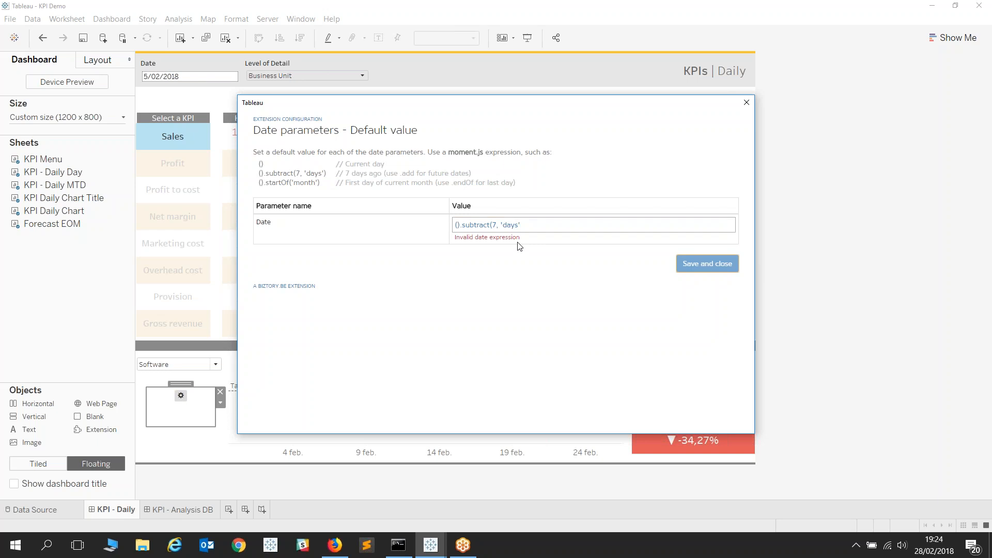
# Complete the Date default value as ().subtract(7, 'days') and save the extension configuration
pyautogui.click(538, 226)
pyautogui.write(')')
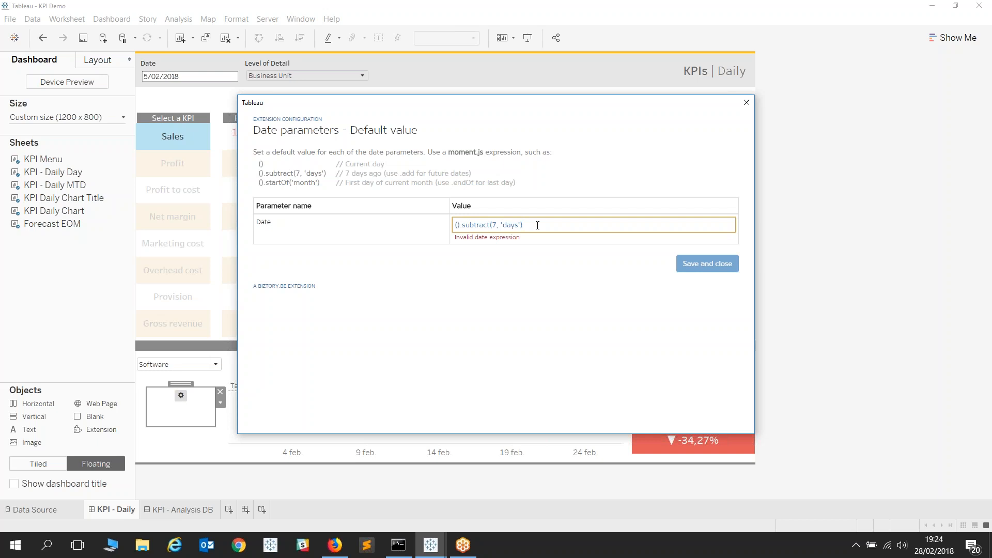
pyautogui.press('Tab')
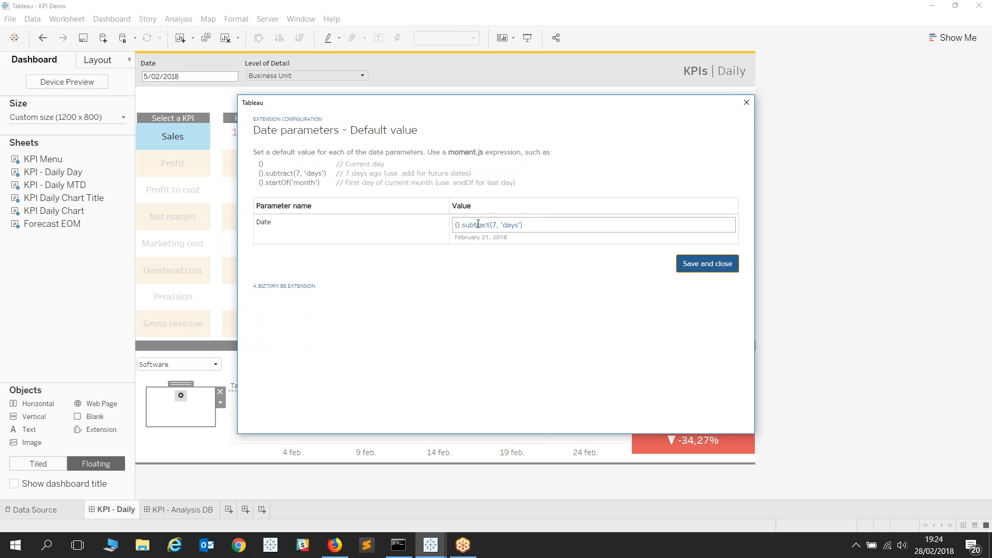
pyautogui.click(707, 264)
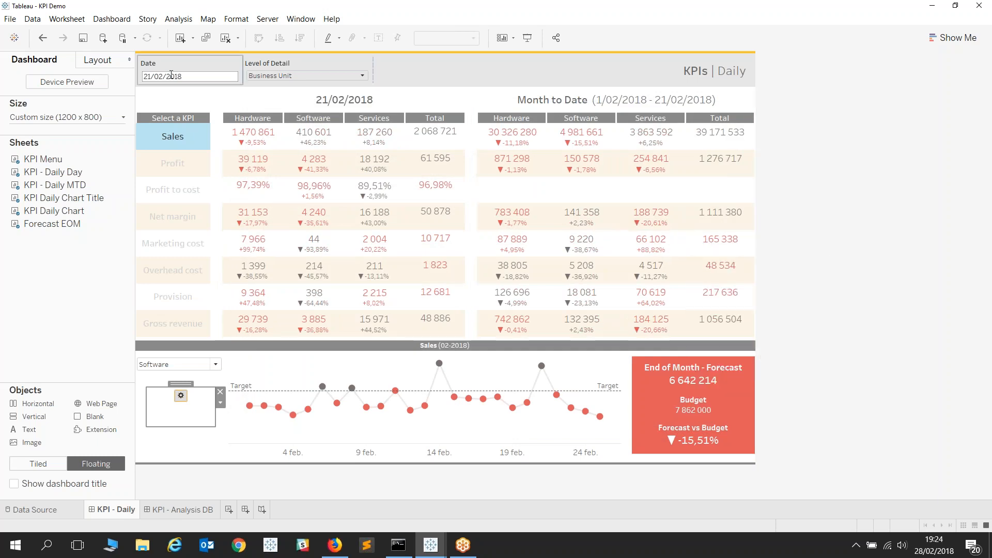
# Set the dashboard's Date parameter to 29/01/2018, and save and close the workbook
pyautogui.click(166, 76)
pyautogui.click(124, 128)
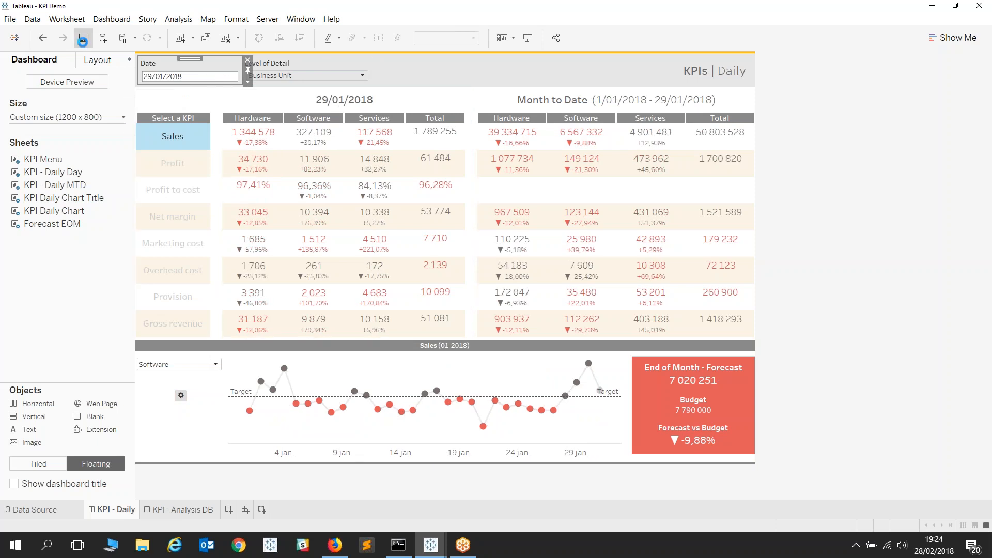
pyautogui.click(980, 5)
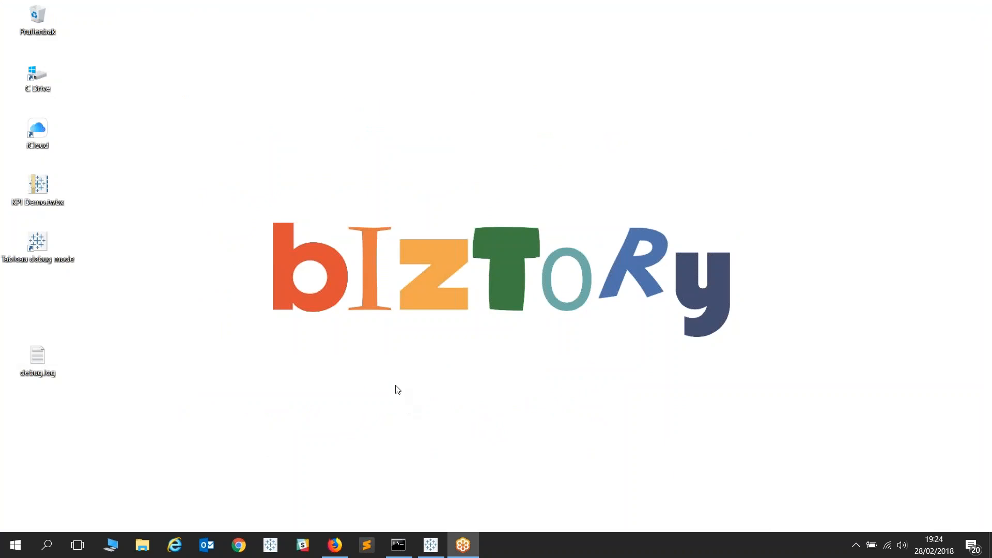
# Reopen the KPI Demo.twbx workbook from the desktop and maximize its window
pyautogui.doubleClick(39, 194)
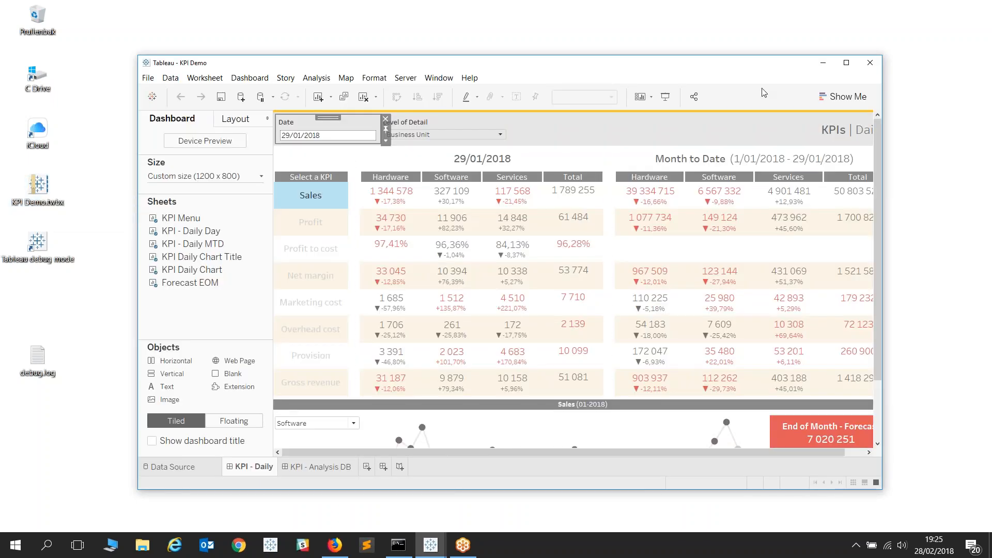
pyautogui.click(847, 62)
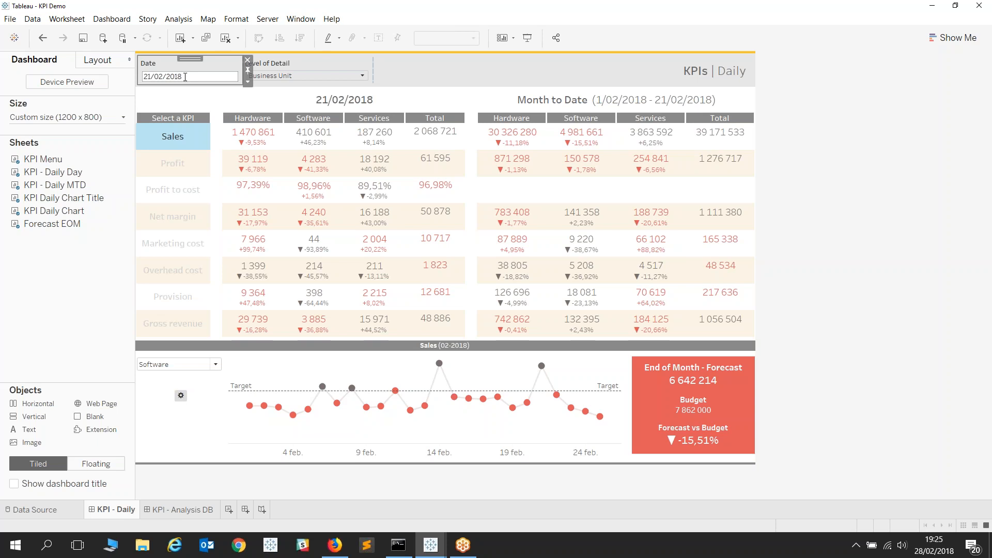
# Add the Date Range Filter - Default Values extension beneath the level of detail filters on the KPI - Analysis DB dashboard
pyautogui.click(184, 510)
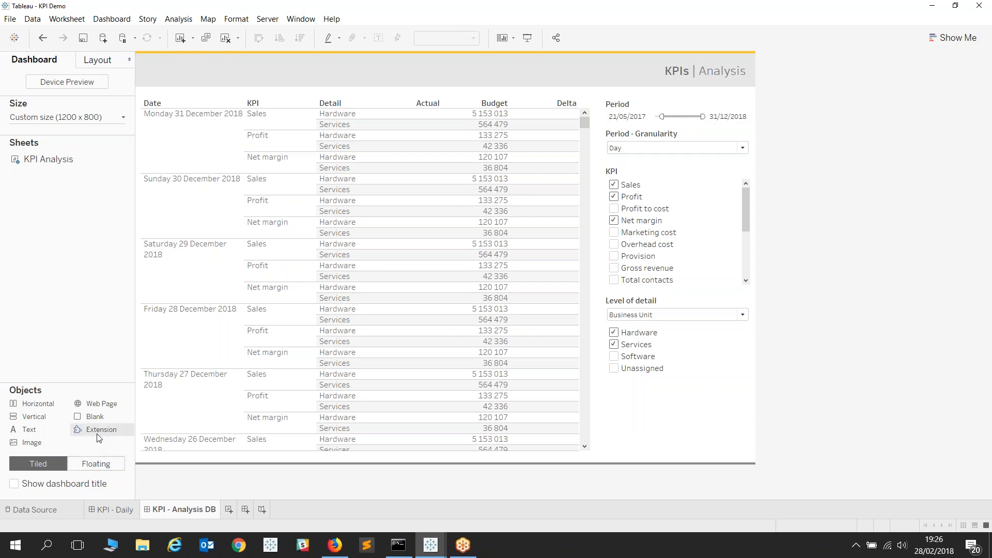
pyautogui.moveTo(98, 434)
pyautogui.mouseDown()
pyautogui.moveTo(683, 382)
pyautogui.moveTo(670, 434)
pyautogui.mouseUp()
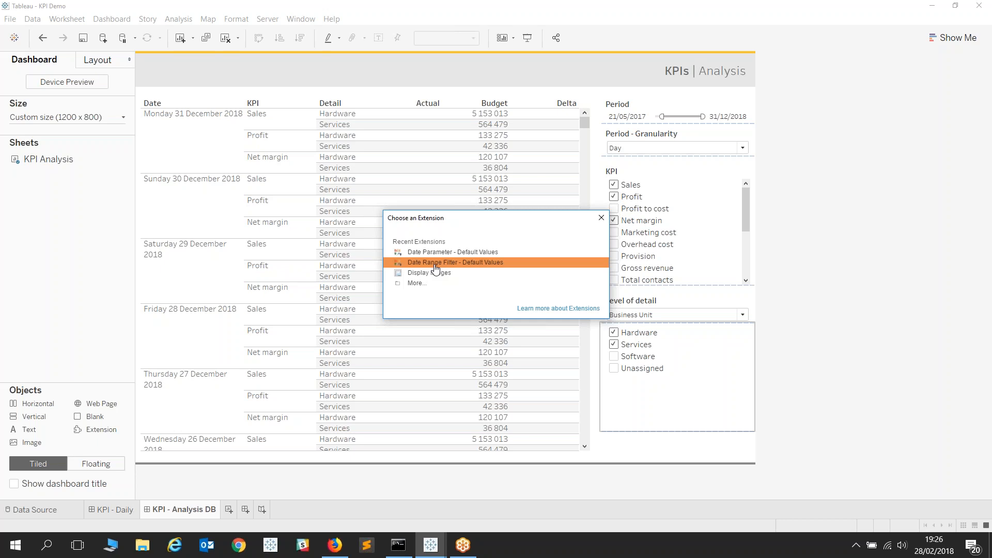
pyautogui.click(436, 266)
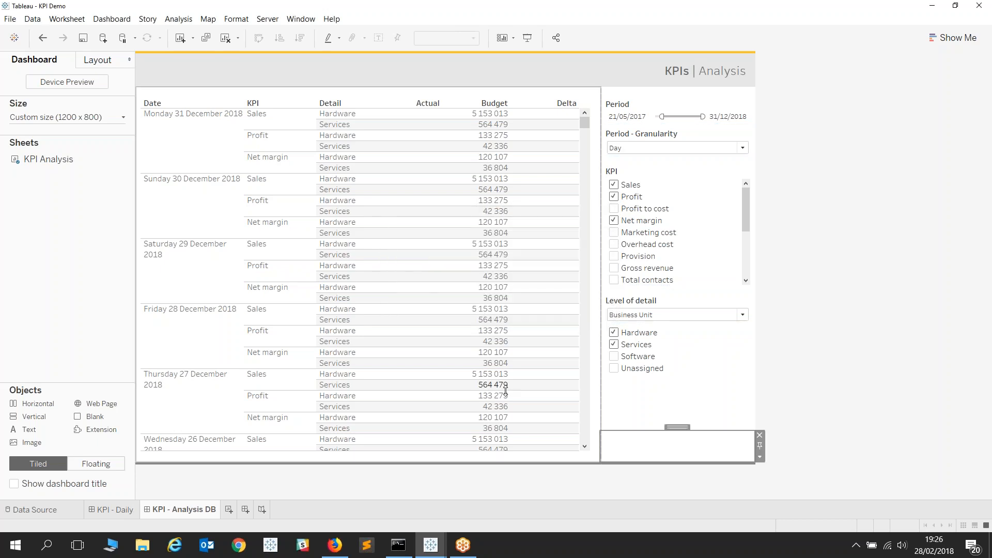
# Configure the date range extension with ().startOf('month') as the From default for the periodFirstDate field
pyautogui.click(678, 441)
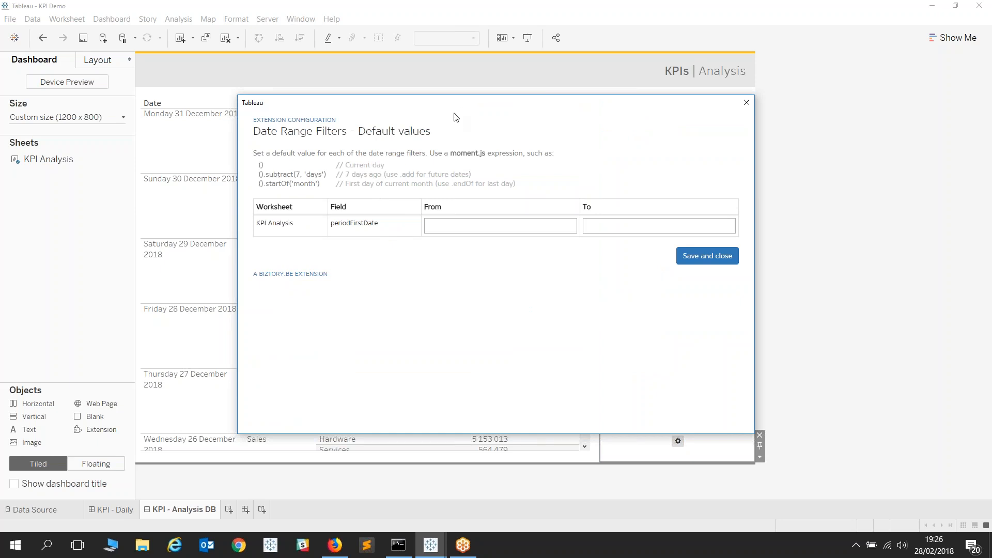
pyautogui.moveTo(472, 112); pyautogui.dragTo(302, 100)
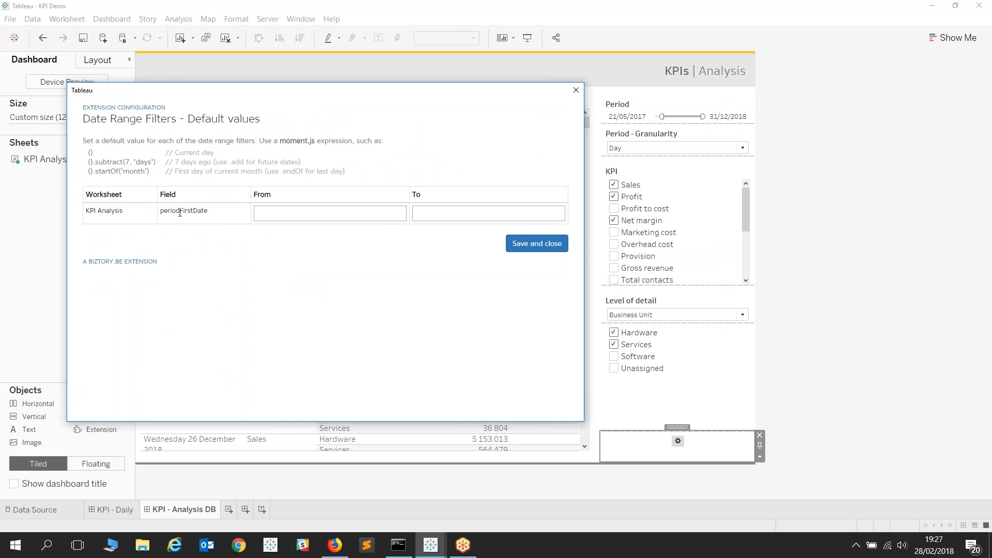
pyautogui.click(285, 213)
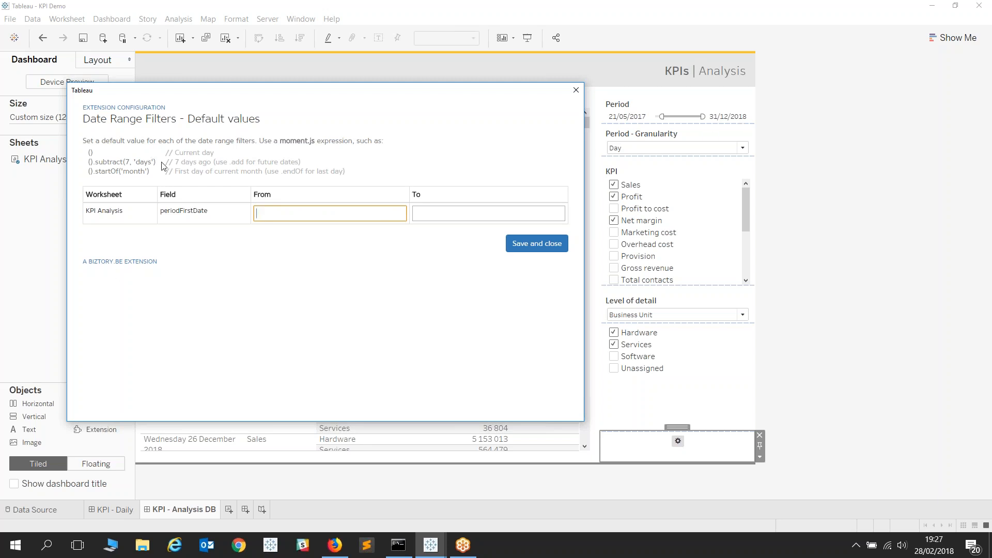
pyautogui.moveTo(151, 172); pyautogui.dragTo(87, 175)
pyautogui.hotkey('ctrl', 'c')
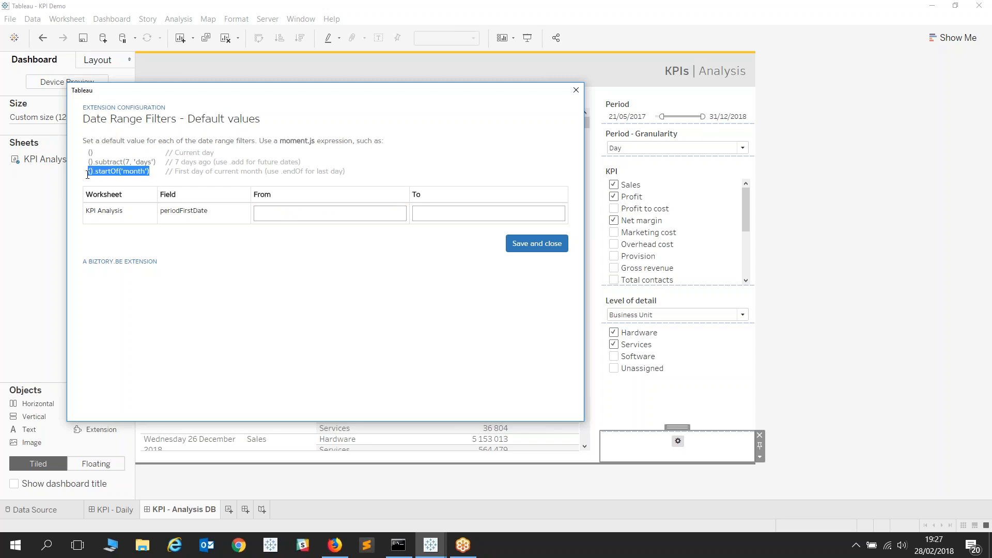
pyautogui.click(279, 212)
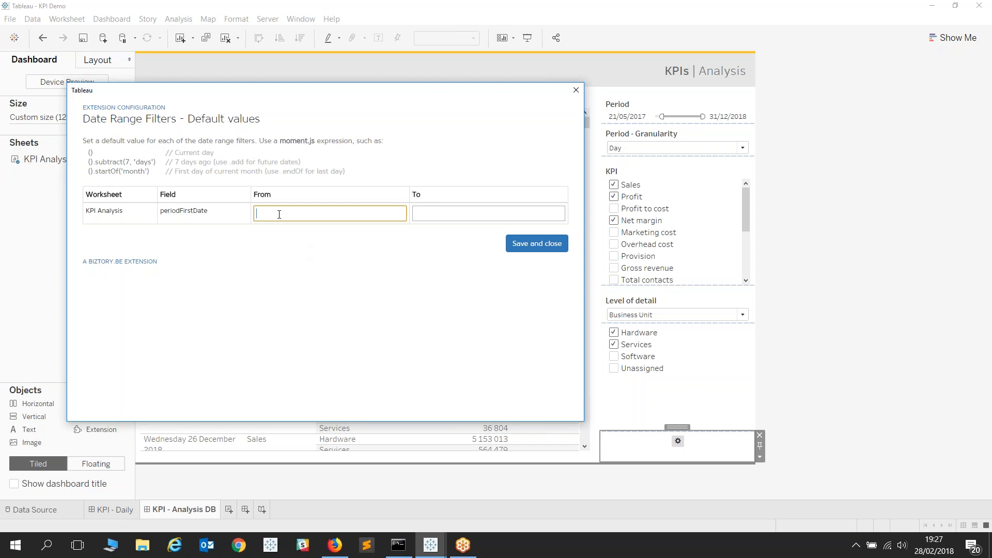
pyautogui.hotkey('ctrl', 'v')
# Enter ().endOf('month') as the To default for periodFirstDate, adapting the start-of-month example expression
pyautogui.click(438, 212)
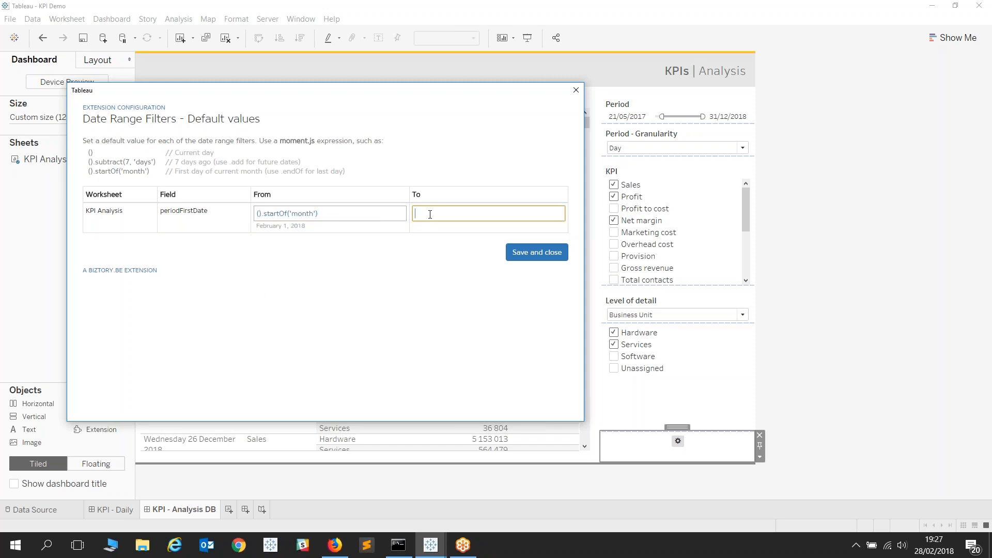
pyautogui.moveTo(156, 163); pyautogui.dragTo(87, 165)
pyautogui.moveTo(150, 172); pyautogui.dragTo(87, 173)
pyautogui.hotkey('ctrl', 'c')
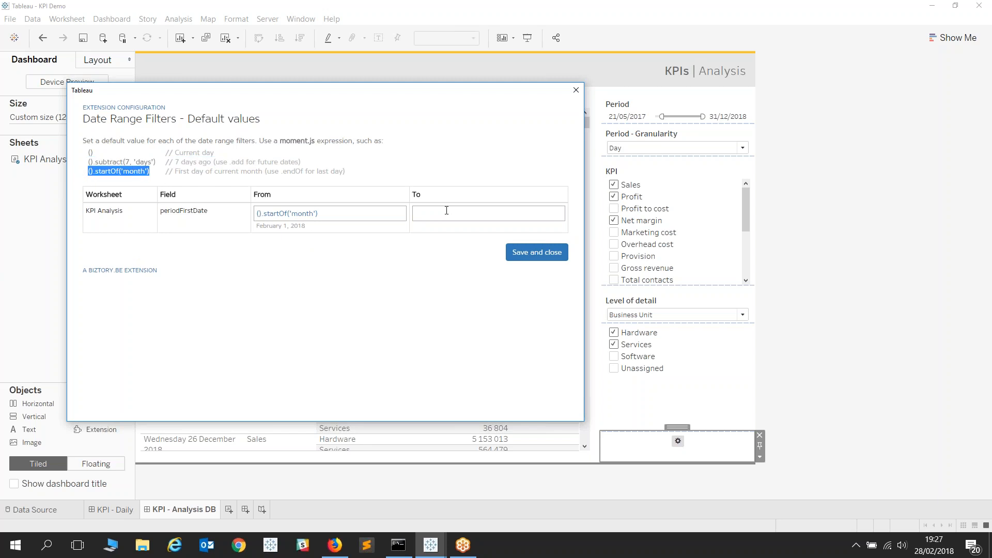
pyautogui.click(442, 213)
pyautogui.hotkey('ctrl', 'v')
pyautogui.moveTo(439, 213); pyautogui.dragTo(424, 215)
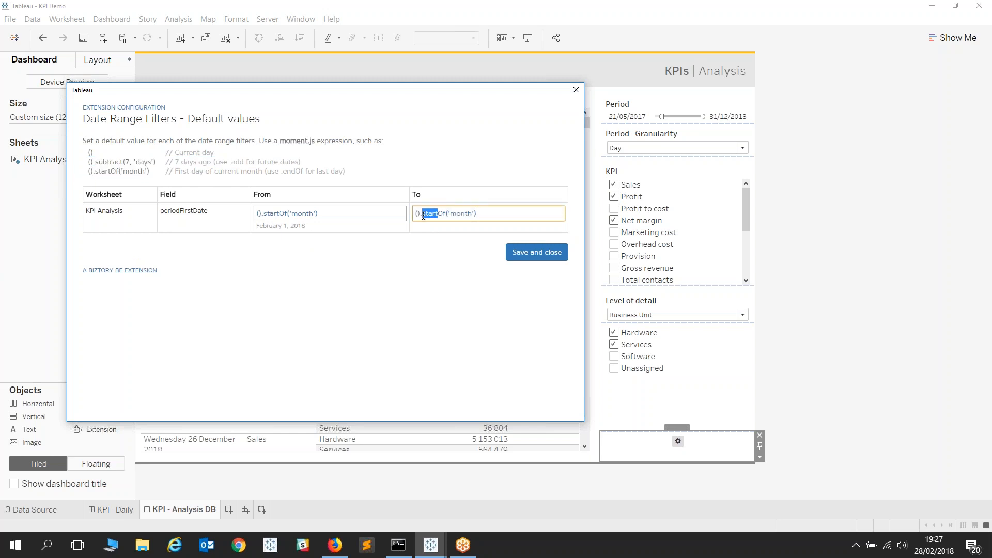
pyautogui.write('end')
# Change the To default to ().endOf('week') and save the date range configuration
pyautogui.doubleClick(451, 214)
pyautogui.write('week')
pyautogui.click(469, 227)
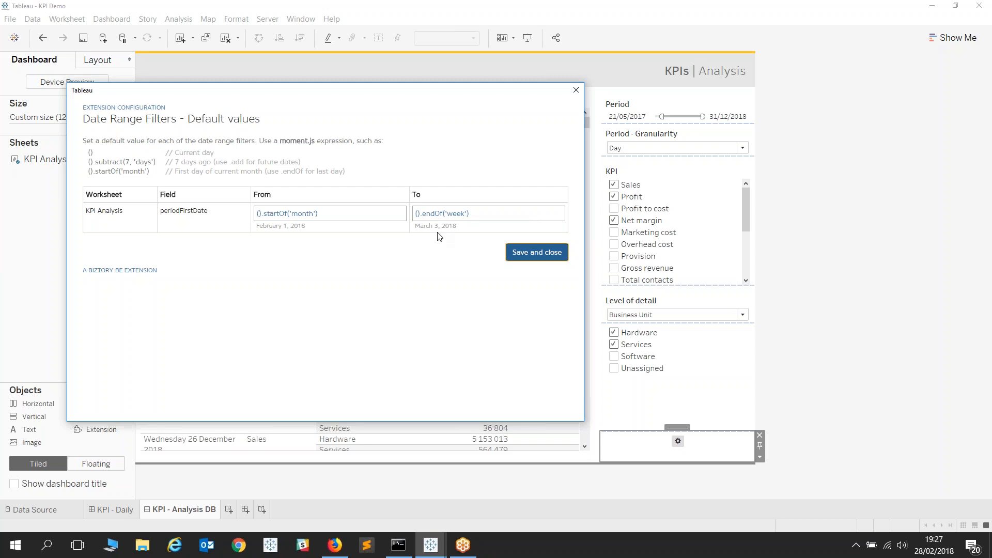
pyautogui.click(534, 253)
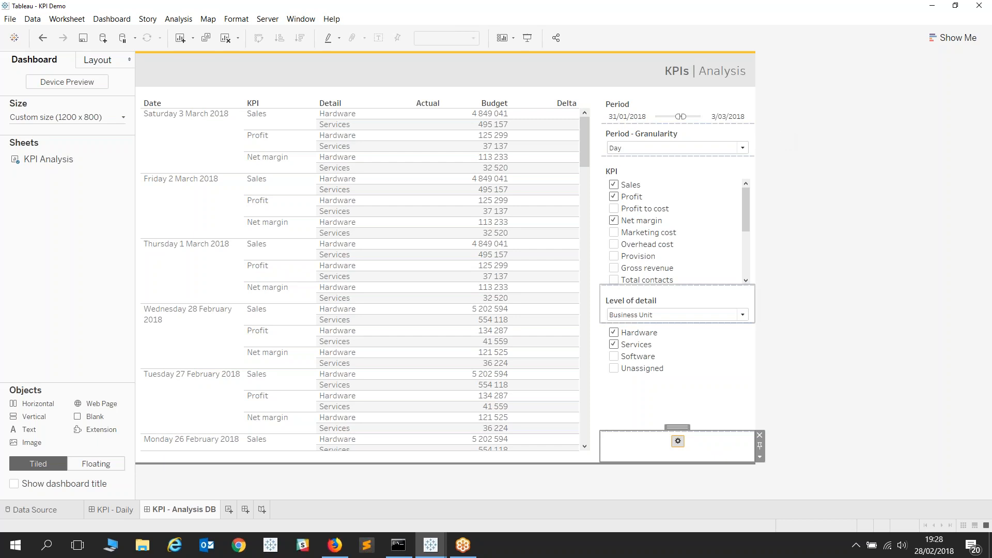
# Reopen the configuration of the date range filter extension on the analysis dashboard
pyautogui.click(678, 441)
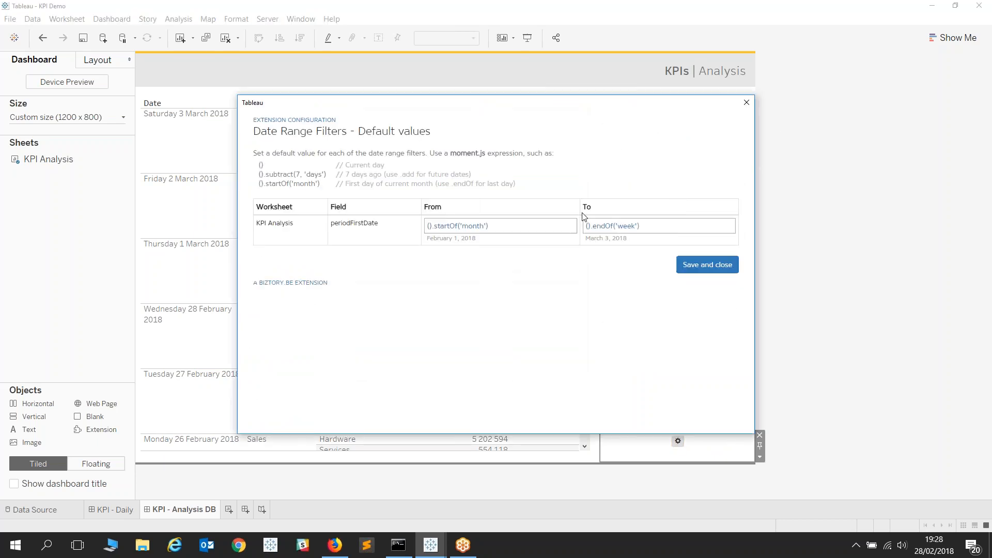